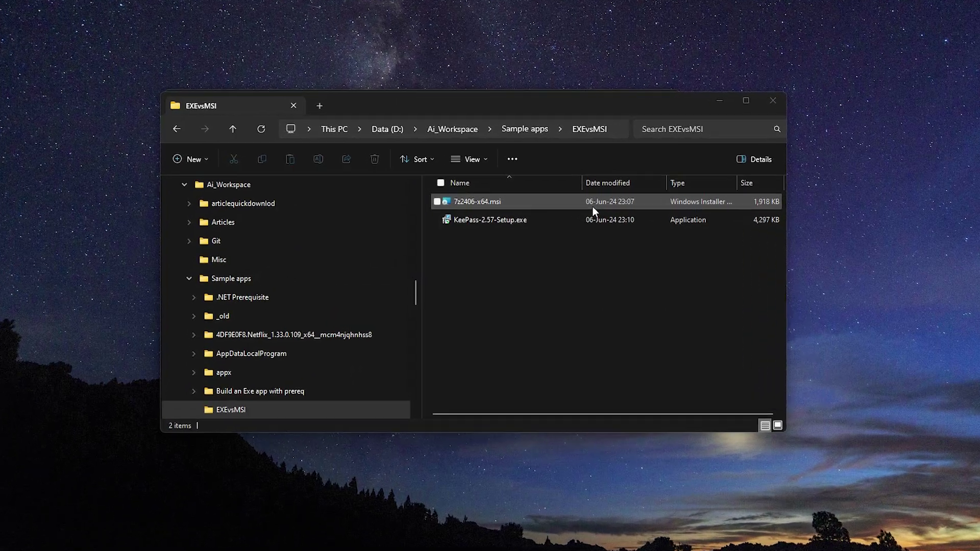
Run 7z2406-x64.msi to launch the 7-Zip 24.06 x64 setup wizard
left_click(559, 193)
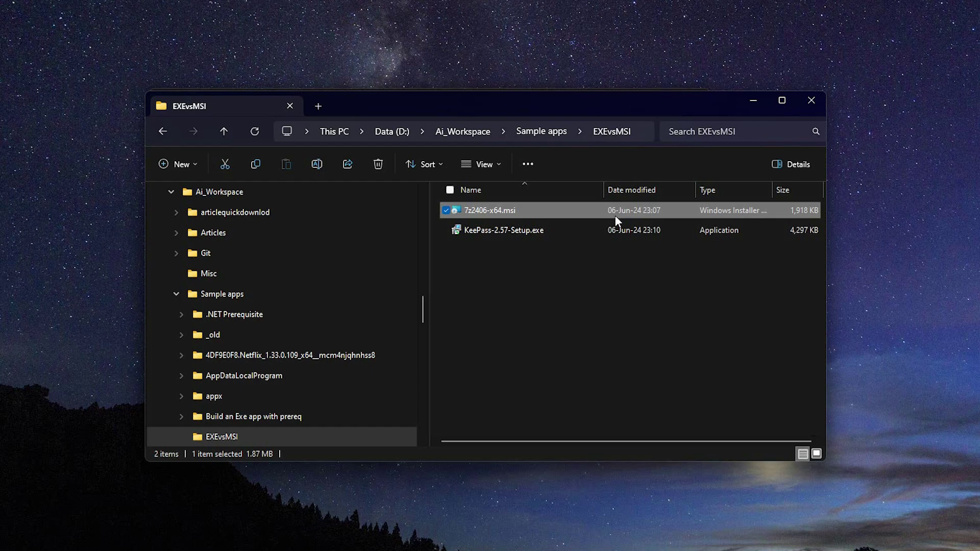
double_click(607, 218)
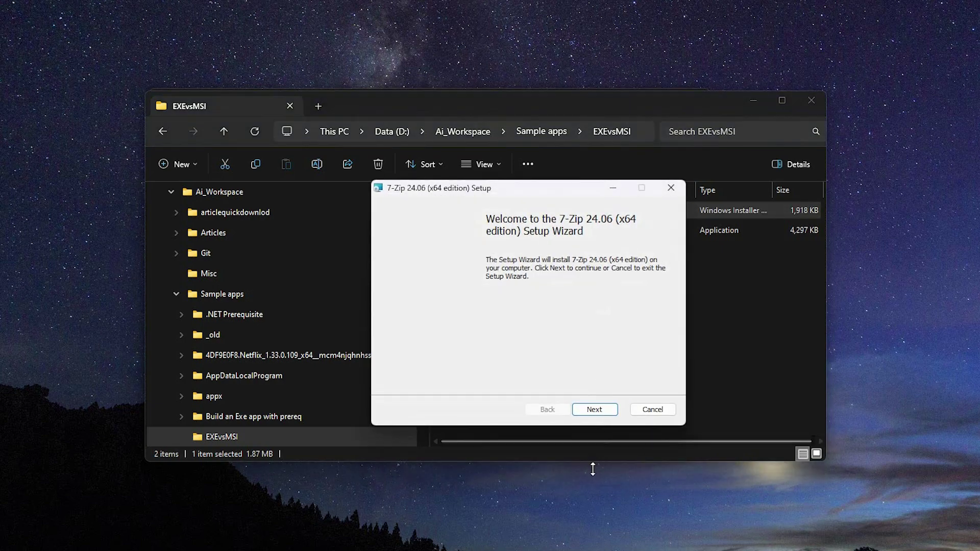
In Task Manager, expand the Windows® installer process to reveal the running 7-Zip 24.06 setup
key("ctrl+shift+Escape")
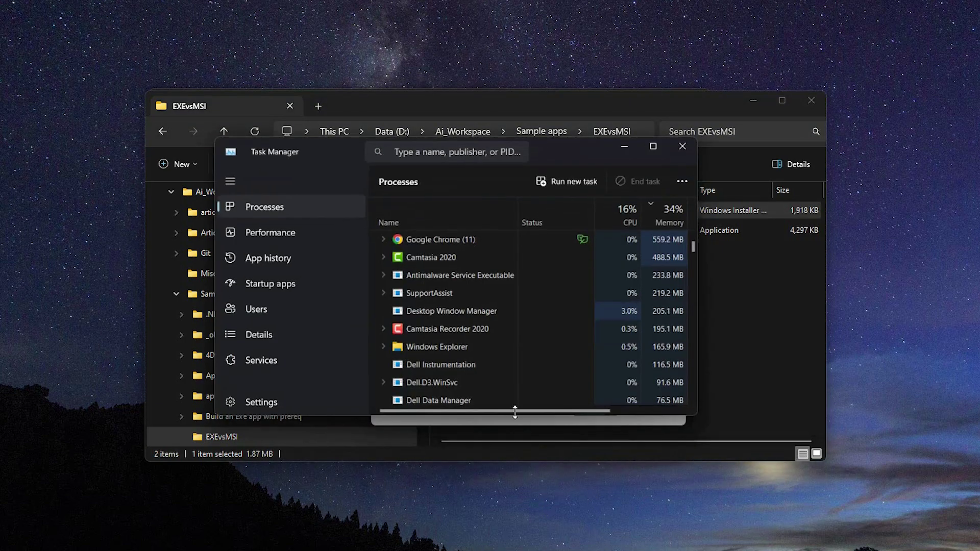
scroll(505, 328, "down", 2)
scroll(506, 333, "down", 10)
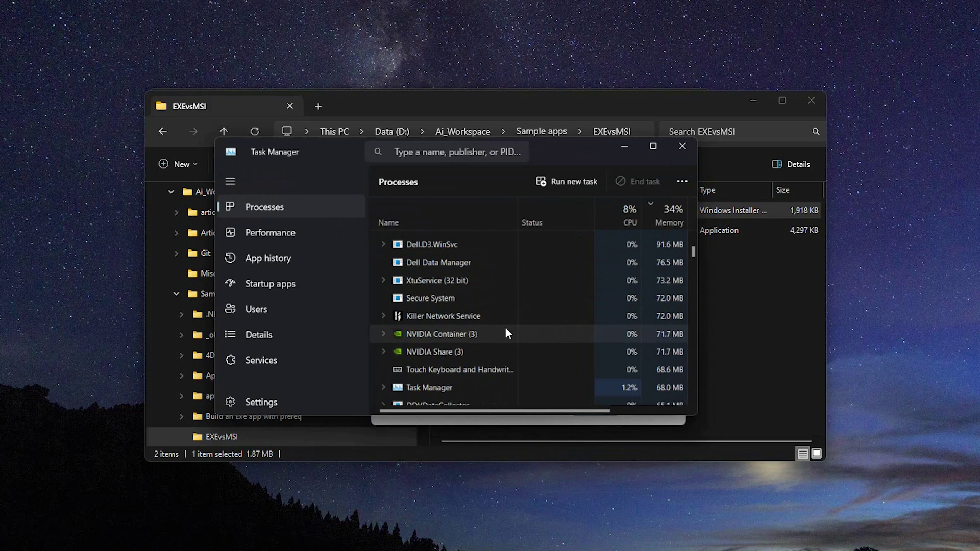
scroll(506, 332, "down", 6)
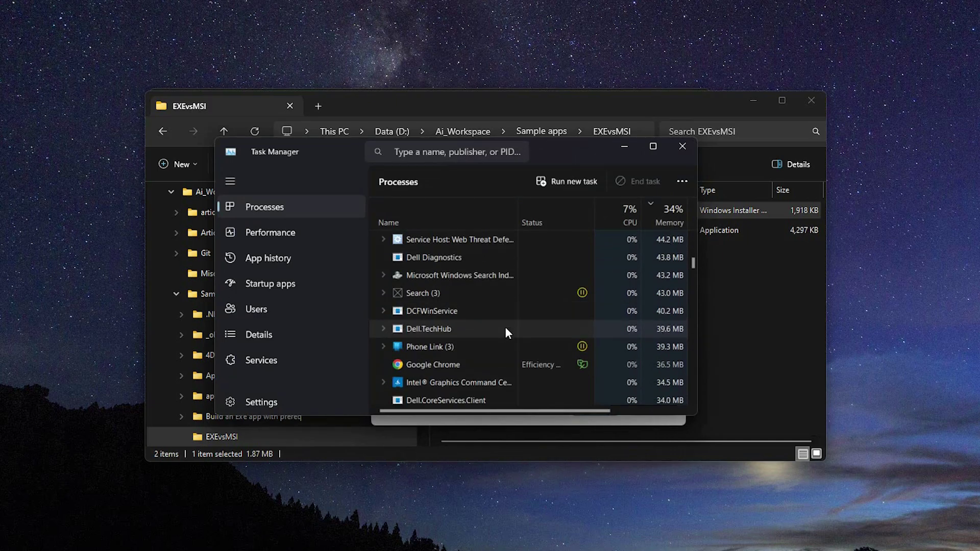
scroll(506, 331, "down", 11)
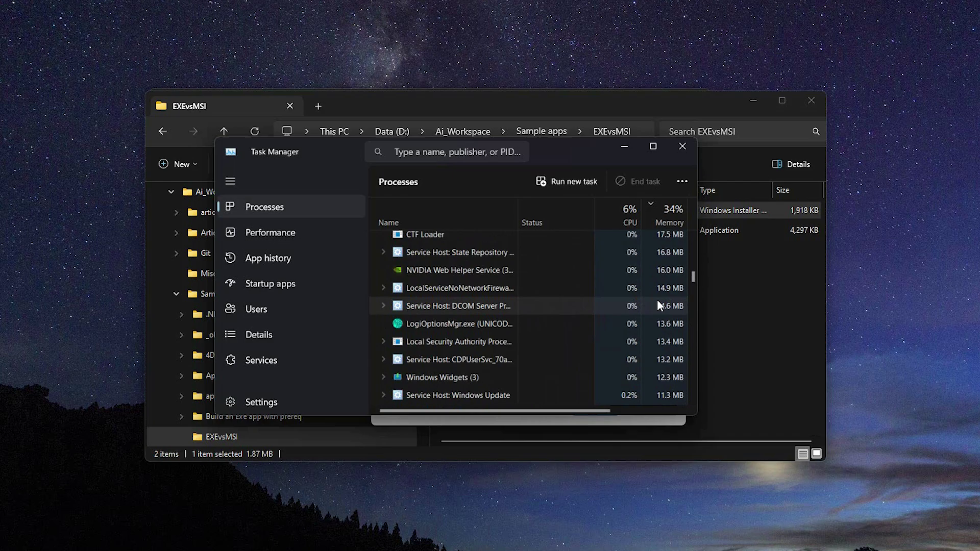
left_click_drag(693, 276, 688, 324)
left_click(478, 343)
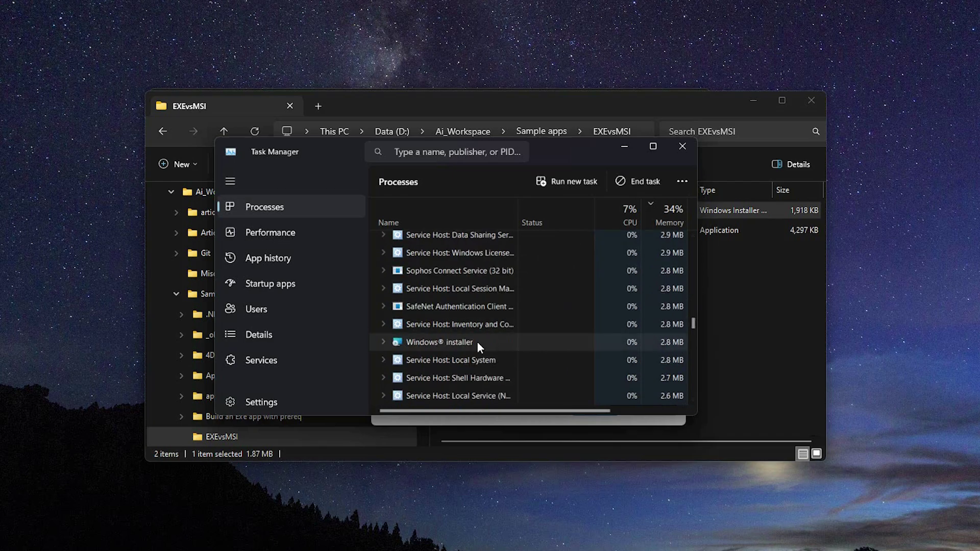
left_click(386, 337)
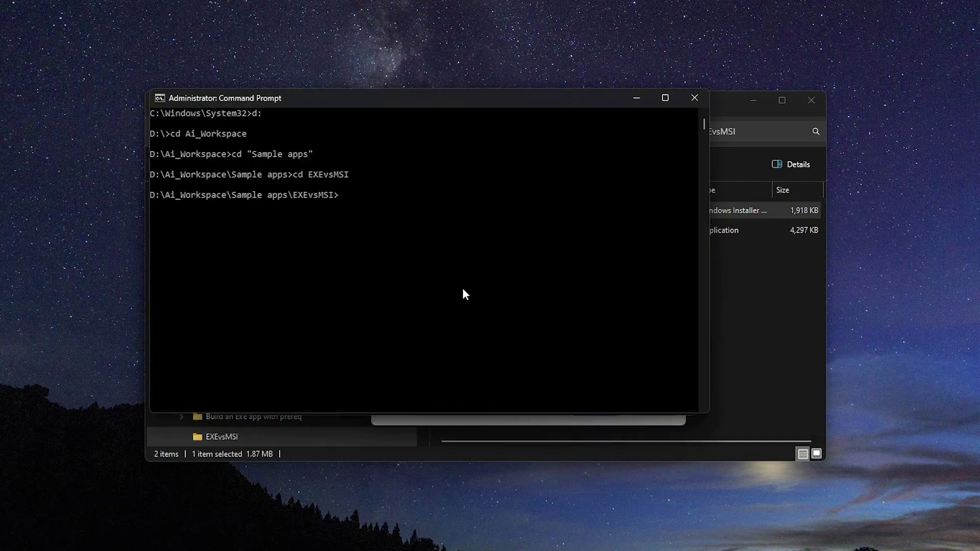
Run msiexec /? and scroll through the Windows Installer help options
type("msiexec /?")
key("Return")
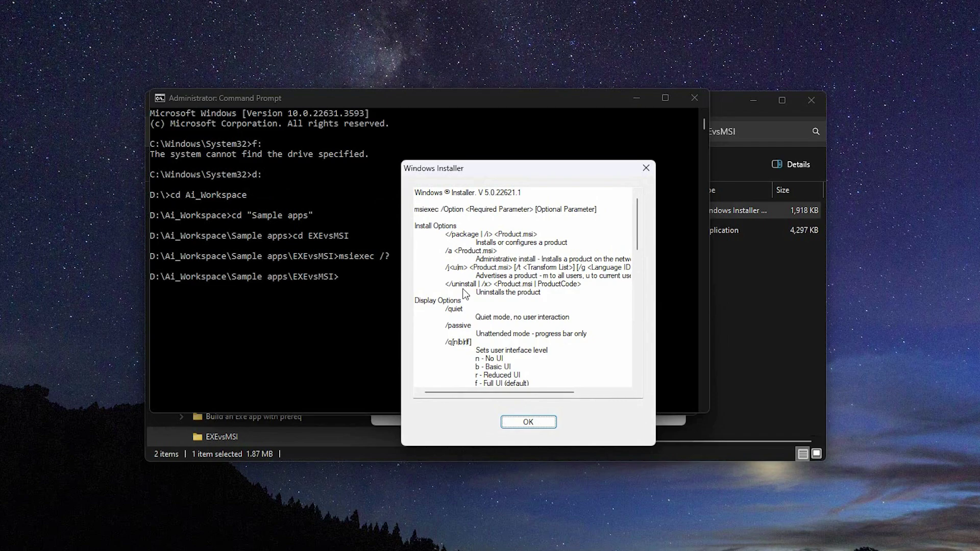
left_click_drag(635, 213, 632, 240)
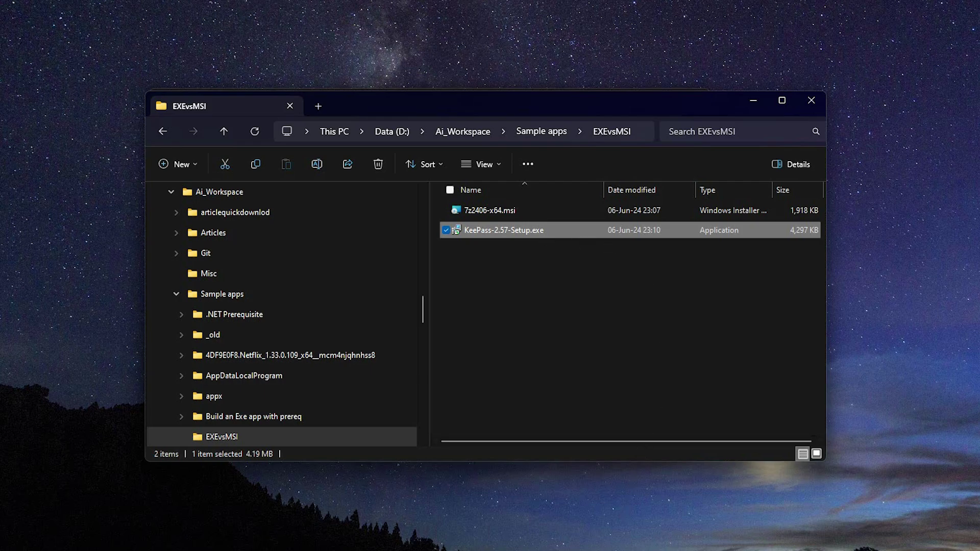
Run KeePass-2.57-Setup.exe /? to see its parameters, then close the help and return to File Explorer
key("alt+Tab")
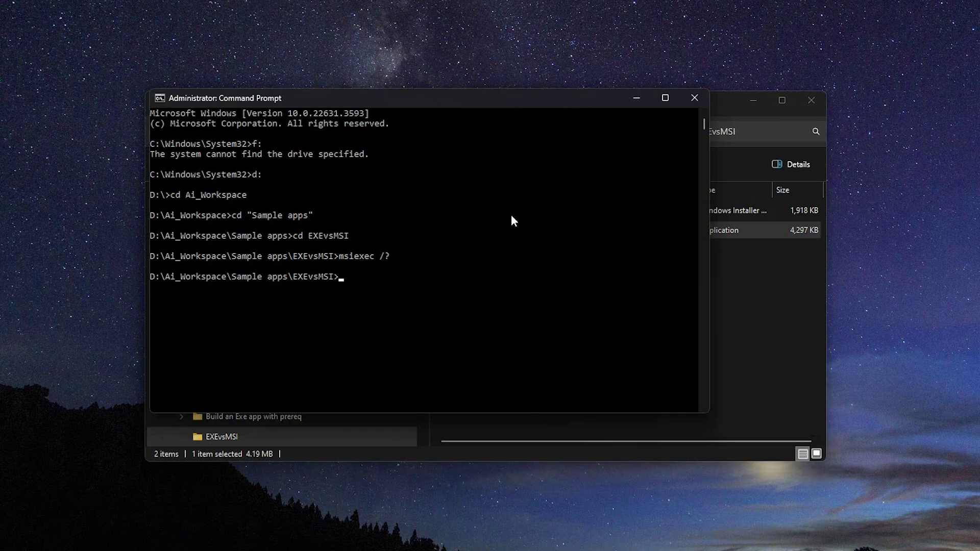
key("Tab")
key("Tab")
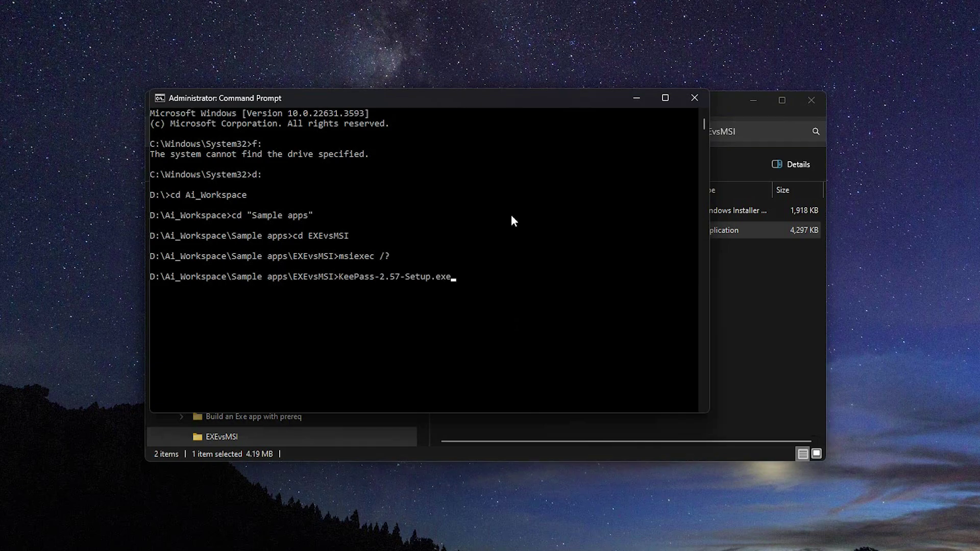
type("/?")
key("Return")
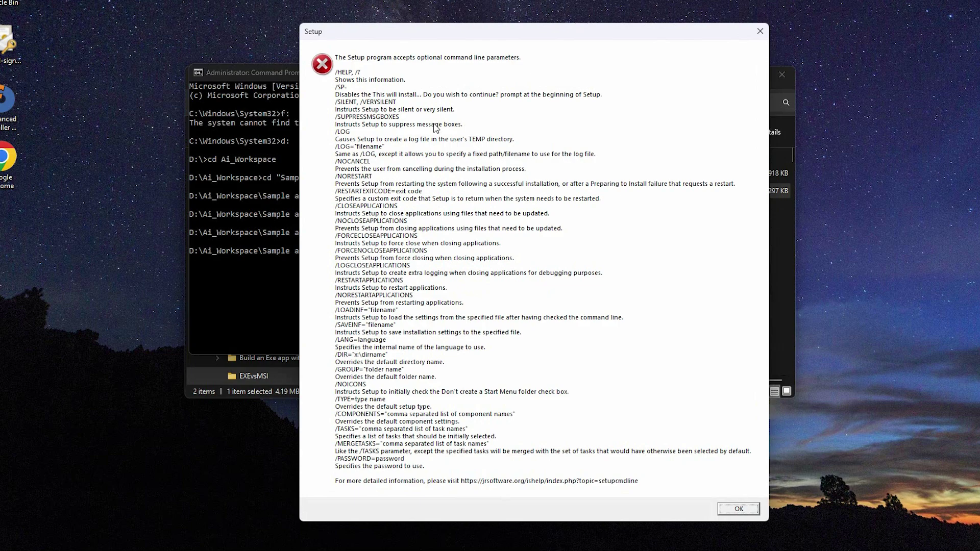
left_click(737, 510)
left_click(742, 336)
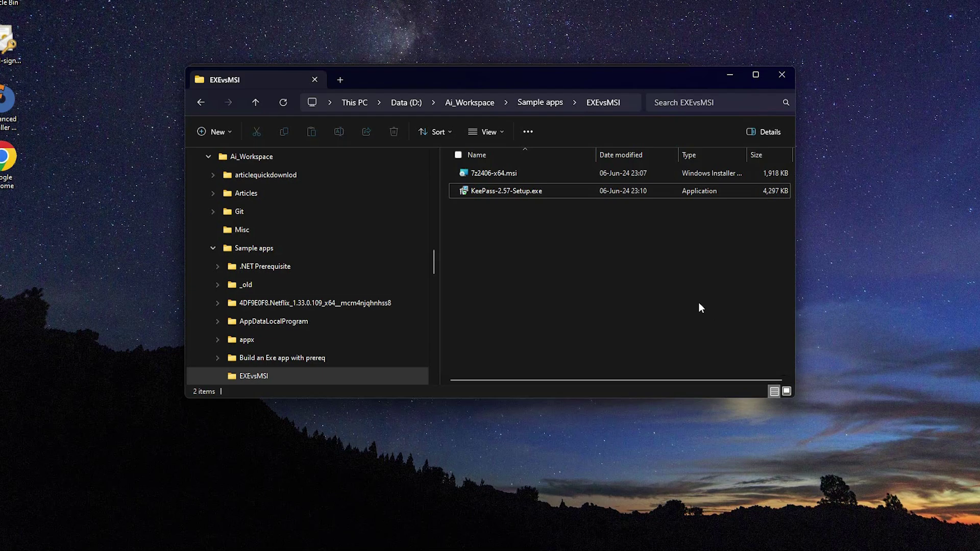
Open 7z2406-x64.msi with Edit with Advanced Installer from its extended context menu
left_click(488, 176)
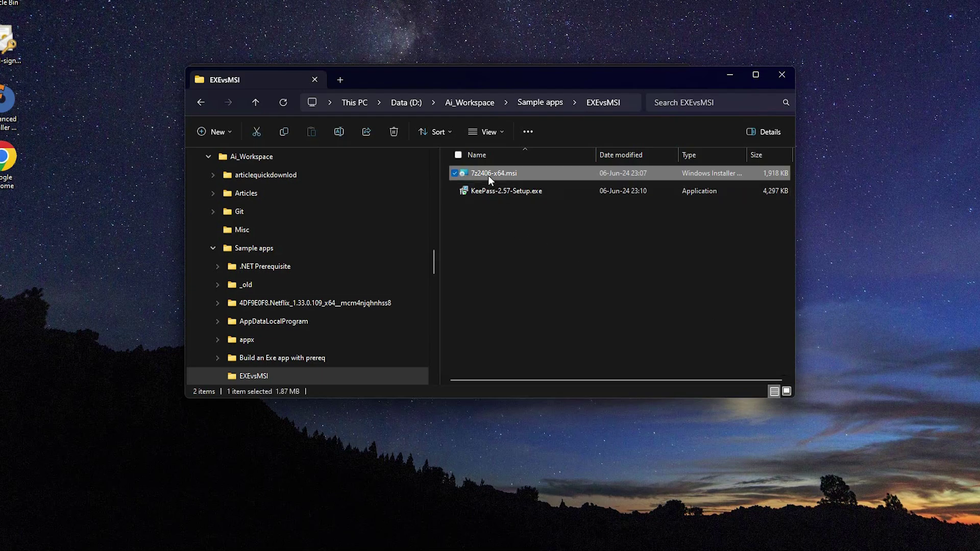
right_click(488, 175)
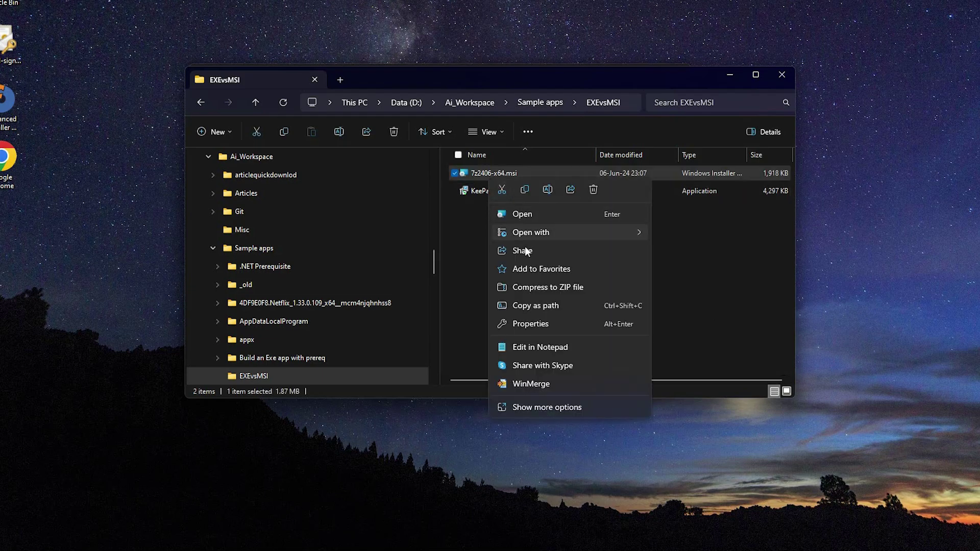
left_click(537, 408)
left_click(554, 233)
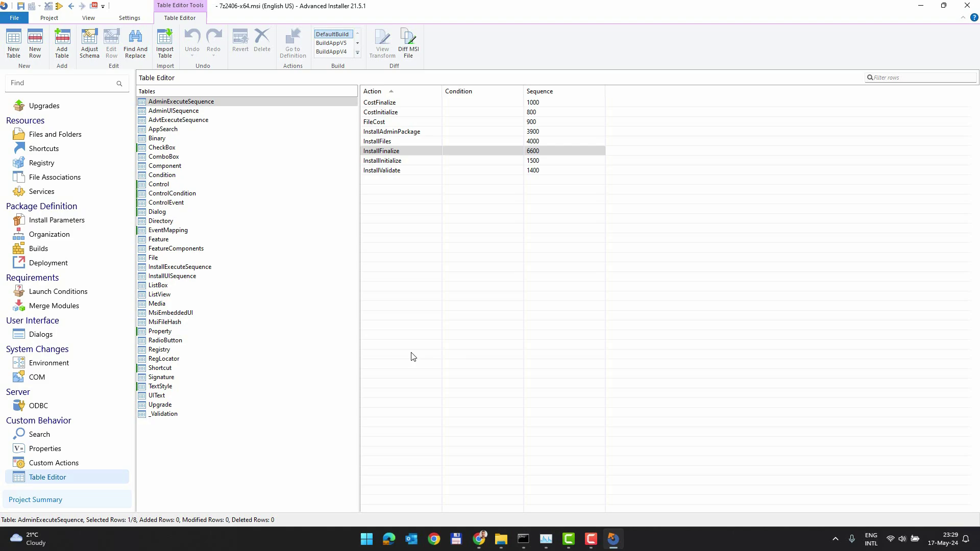
Go to File > New in Advanced Installer and view the Transforms project types
left_click(15, 18)
left_click(27, 36)
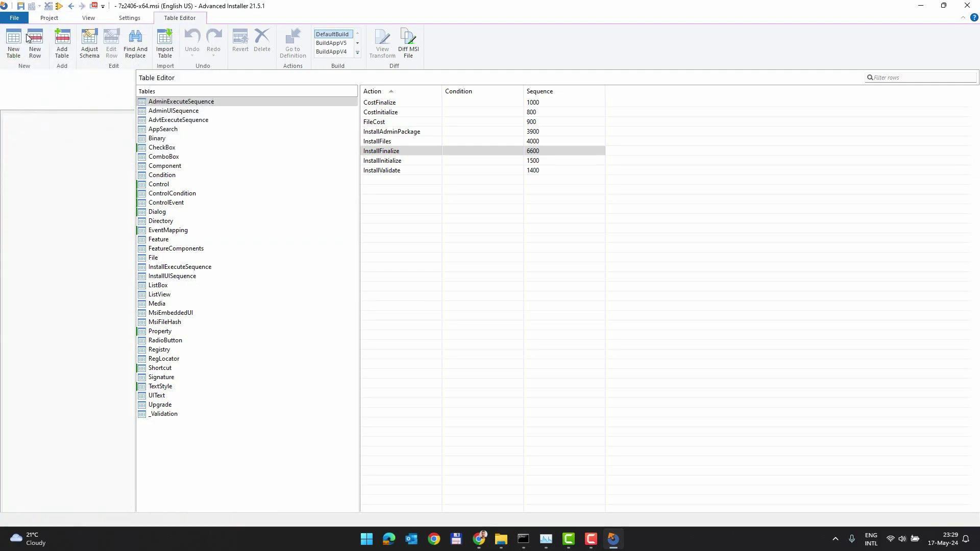
mouse_move(257, 200)
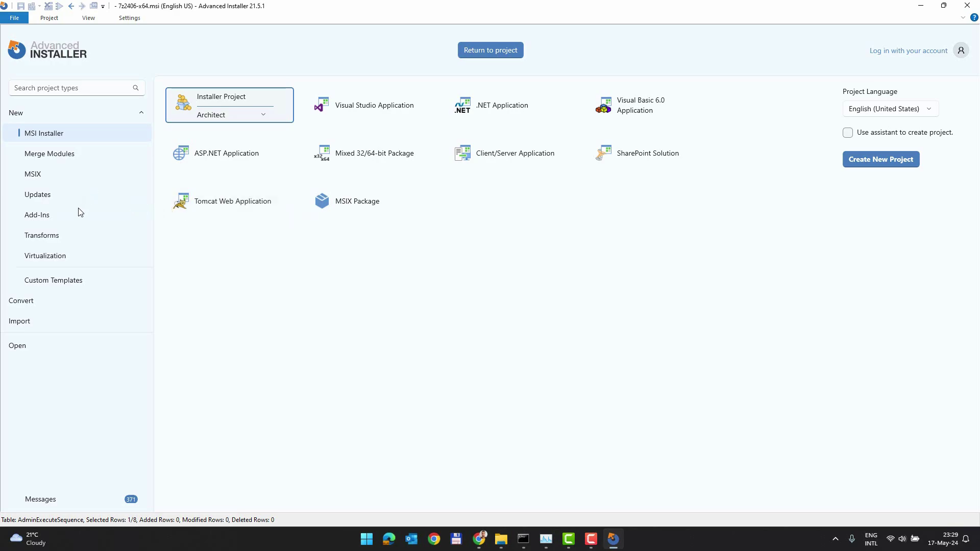
left_click(66, 236)
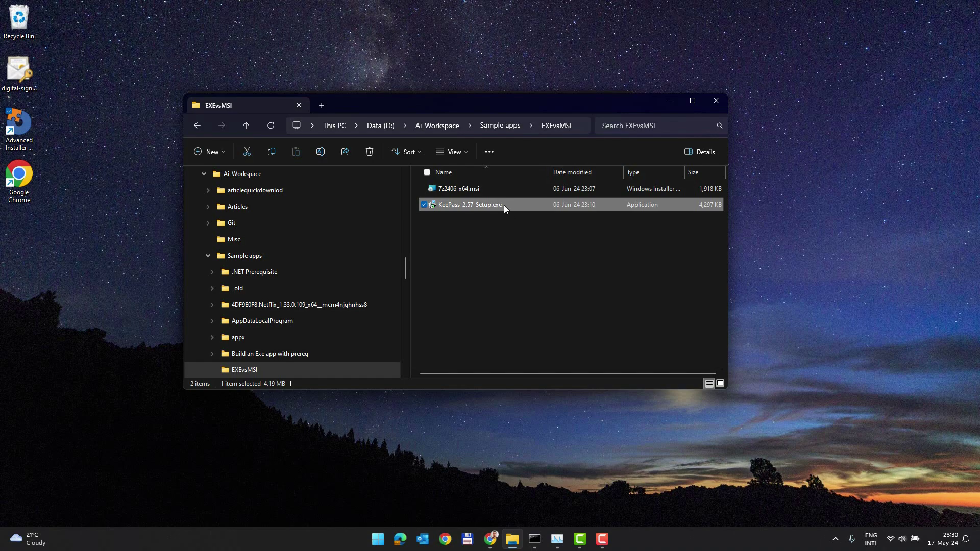
View the full context-menu options for KeePass-2.57-Setup.exe, then dismiss the menu
right_click(504, 206)
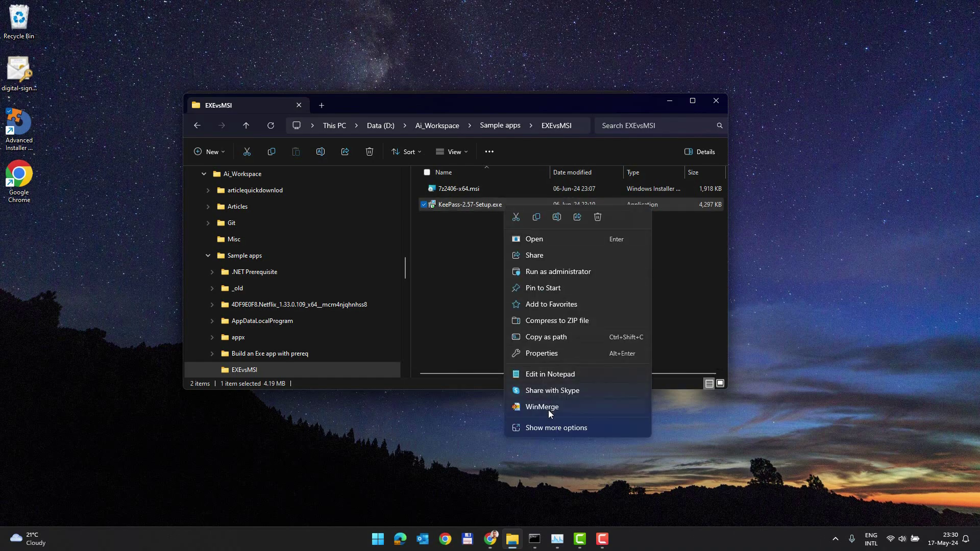
left_click(550, 427)
mouse_move(553, 368)
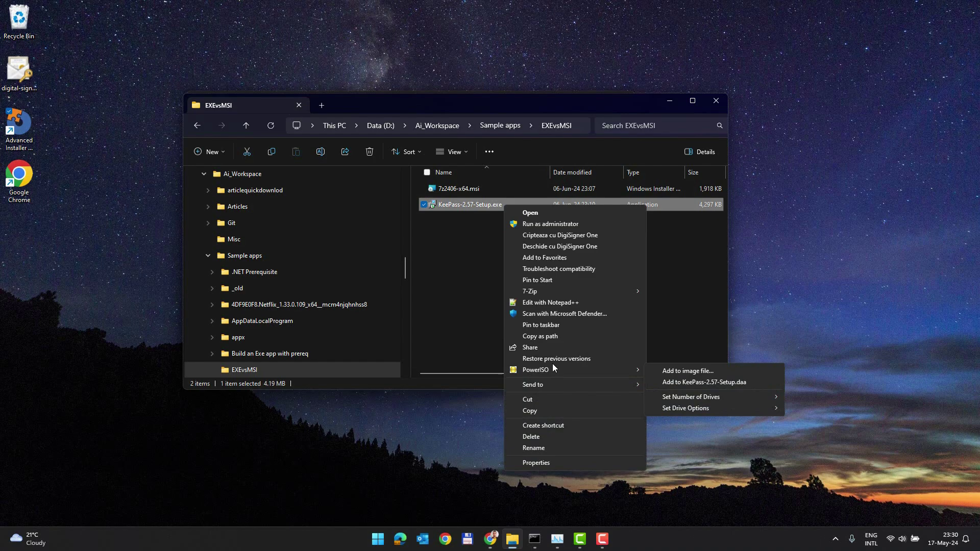
left_click(447, 288)
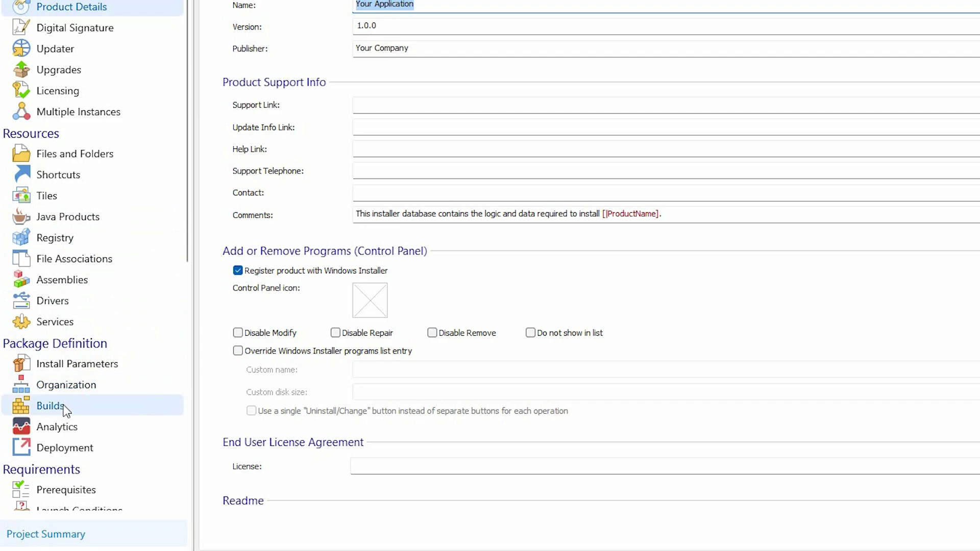
Show the DefaultBuild configuration page with its package type options
left_click(56, 407)
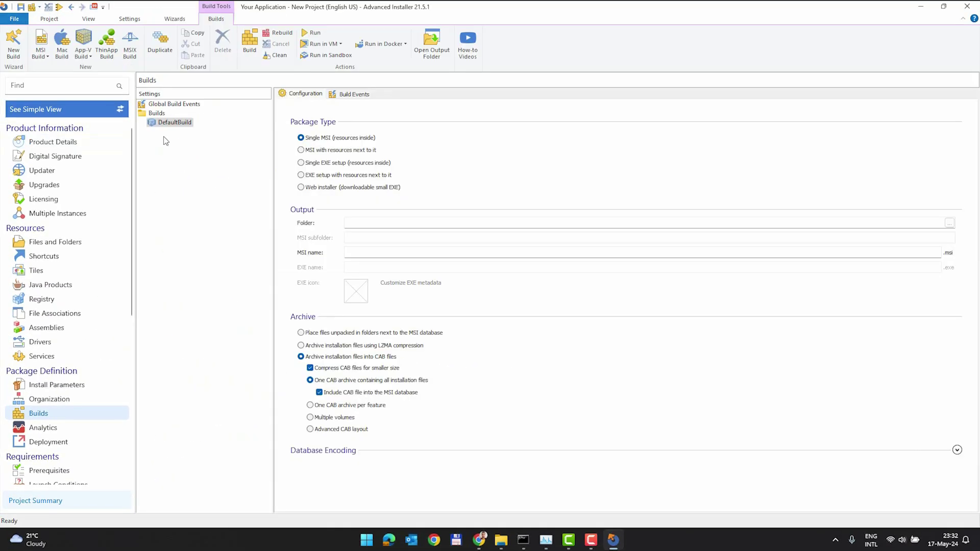